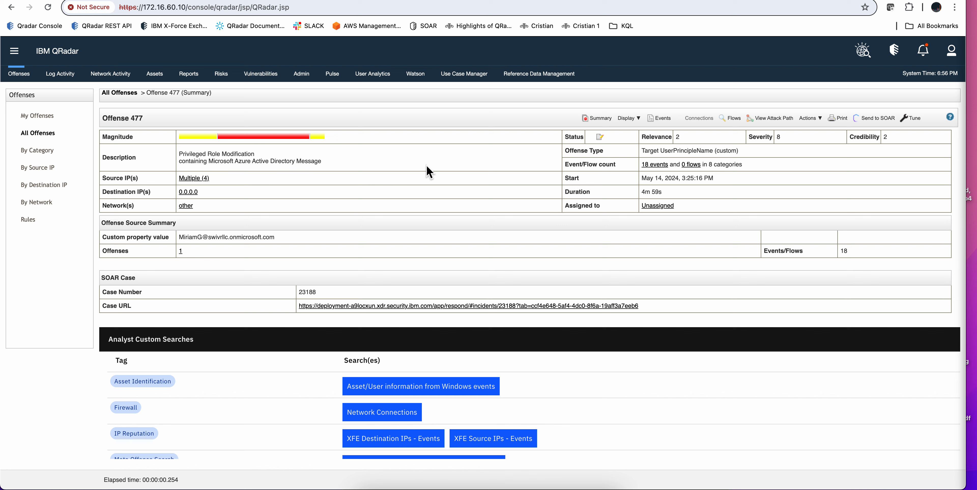
- Display the rules contributing to offense 477 and open the Azure Privileged Role Modified rule to review its tests
{"action": "left_click", "coordinate": [626, 120]}
{"action": "left_click", "coordinate": [637, 222]}
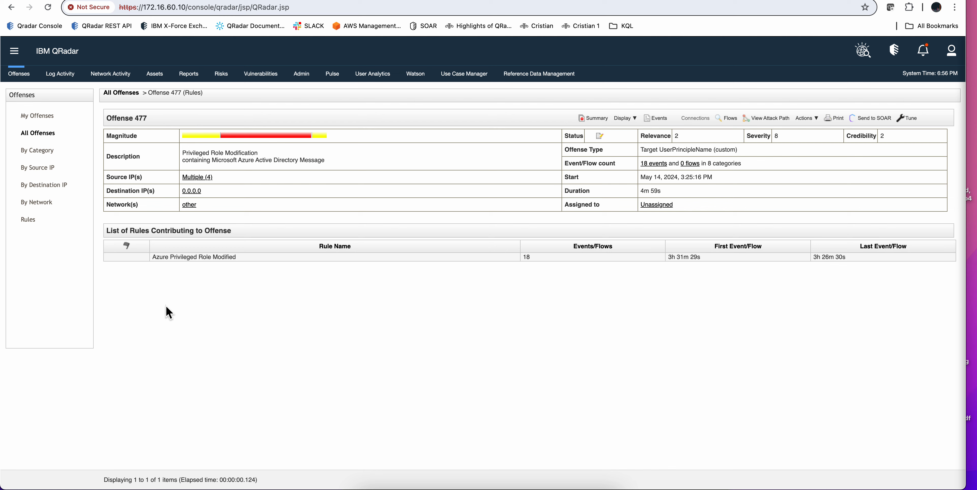
{"action": "double_click", "coordinate": [174, 257]}
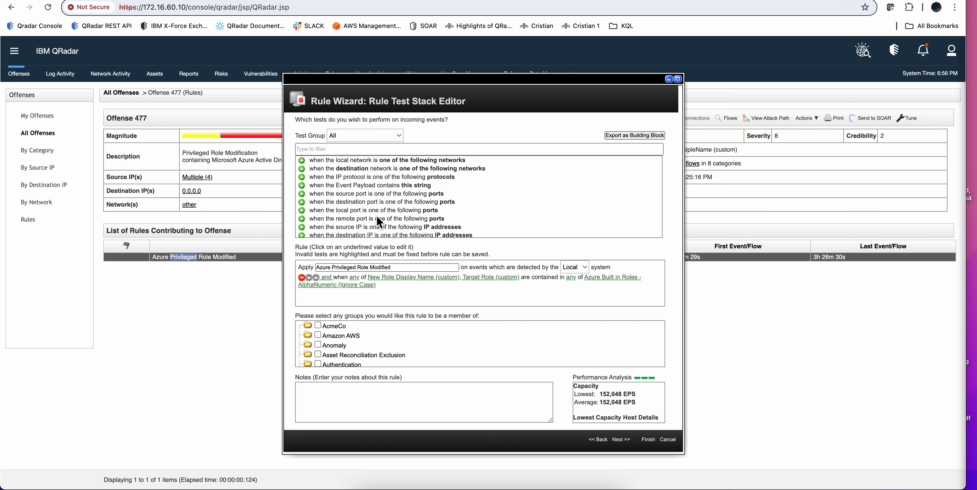
{"action": "scroll", "coordinate": [380, 222], "scroll_direction": "down", "scroll_amount": 1}
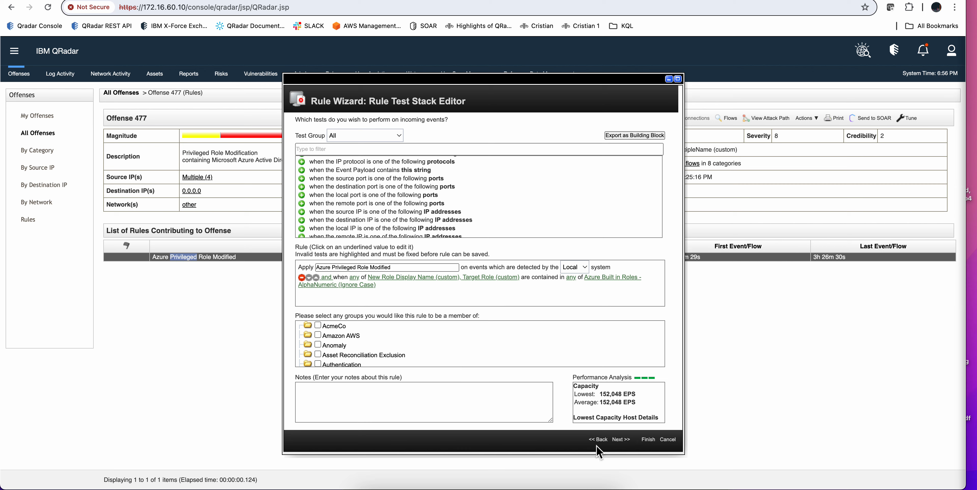
- Review the rule's action and response settings, including offense indexing and the dispatched event, and close the wizard without saving
{"action": "left_click", "coordinate": [623, 442]}
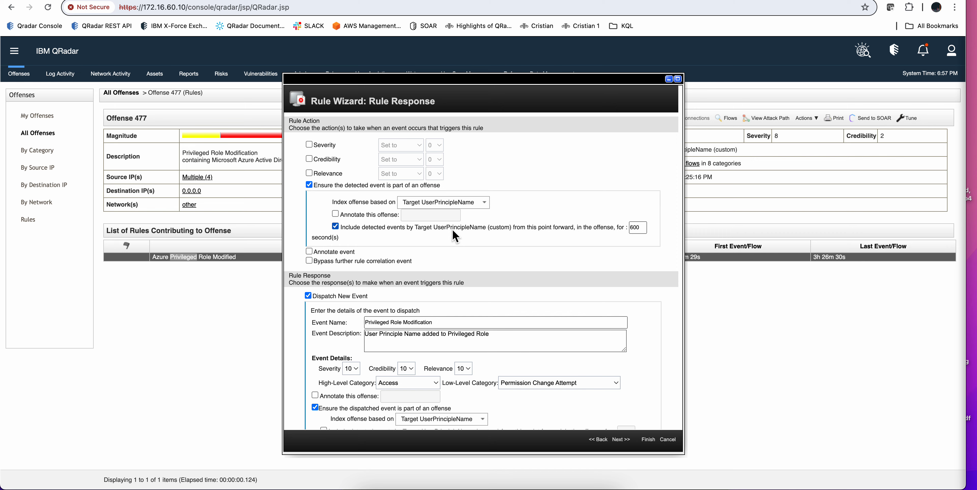
{"action": "scroll", "coordinate": [447, 259], "scroll_direction": "down", "scroll_amount": 5}
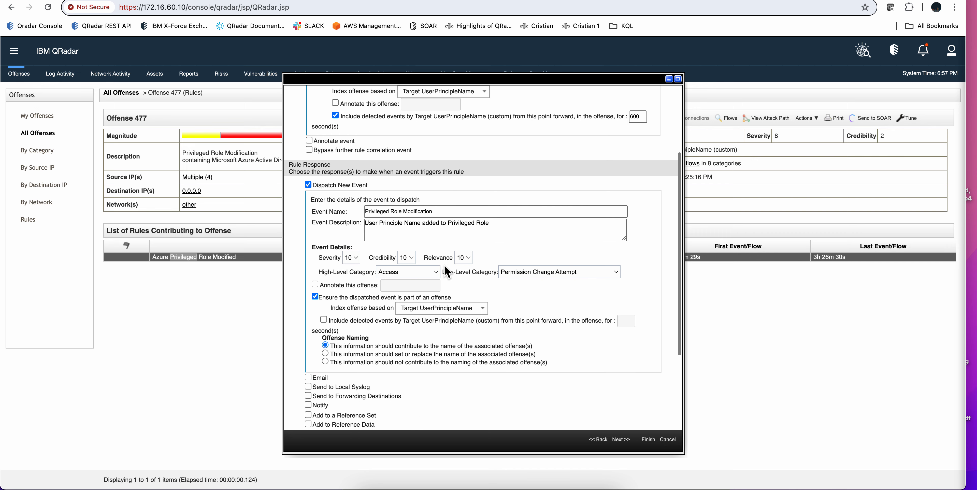
{"action": "scroll", "coordinate": [447, 246], "scroll_direction": "up", "scroll_amount": 3}
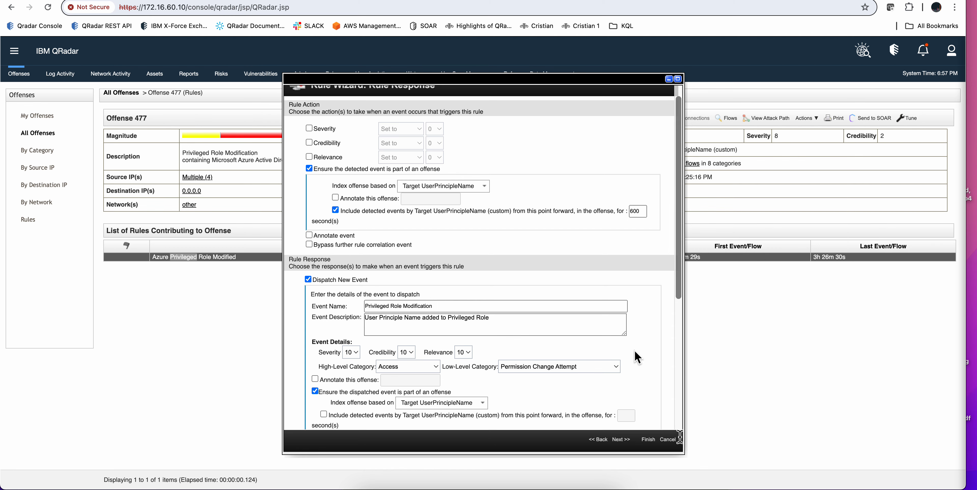
{"action": "left_click", "coordinate": [674, 439]}
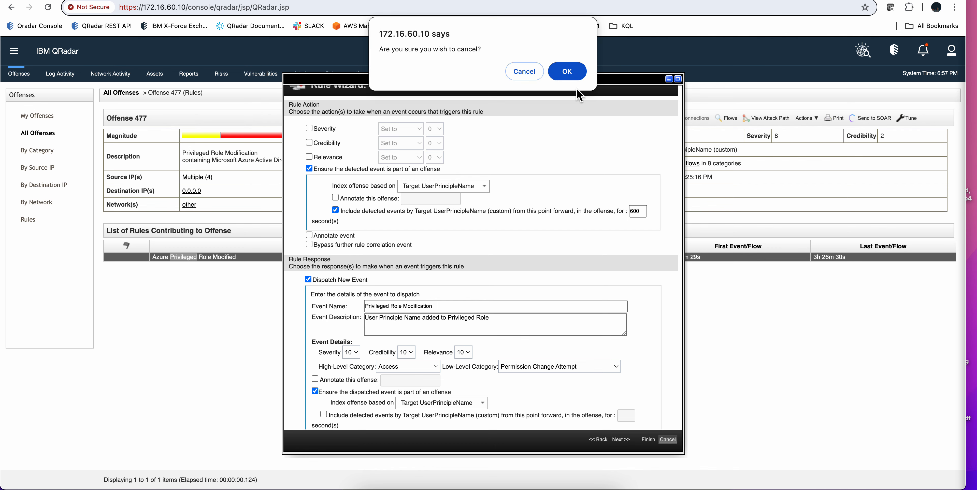
{"action": "left_click", "coordinate": [570, 72]}
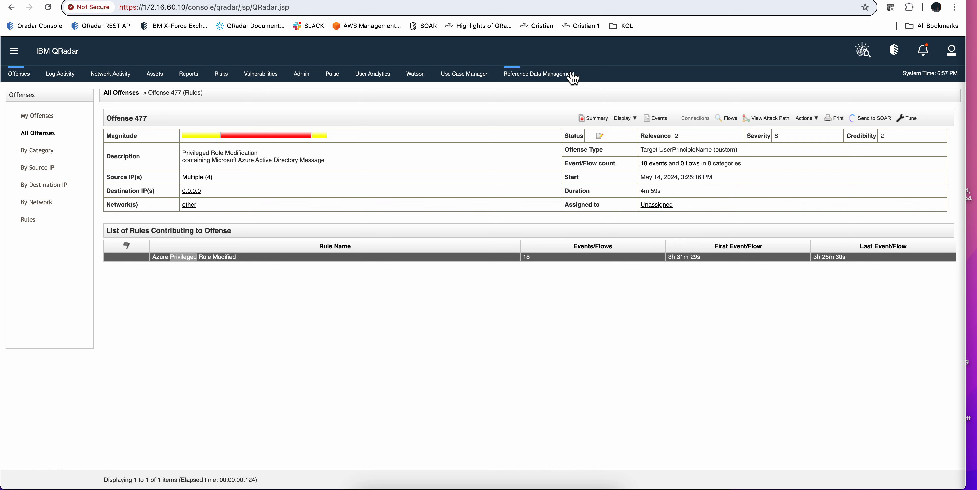
- Open Reference Data Management and look over the list of reference sets
{"action": "left_click", "coordinate": [14, 57]}
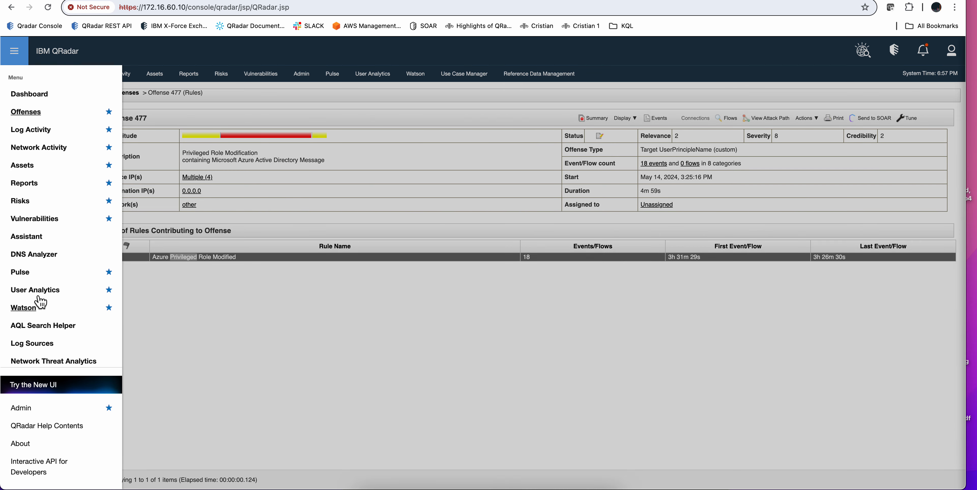
{"action": "scroll", "coordinate": [38, 301], "scroll_direction": "down", "scroll_amount": 3}
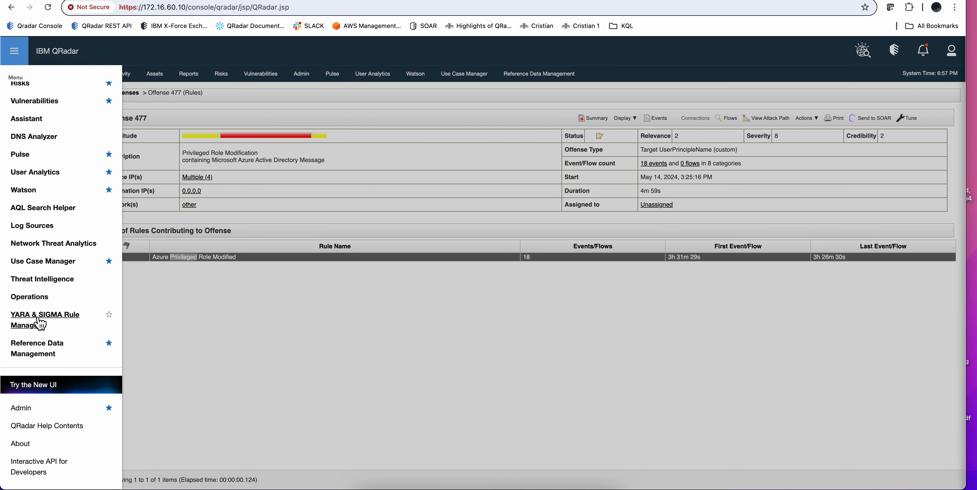
{"action": "left_click", "coordinate": [38, 351]}
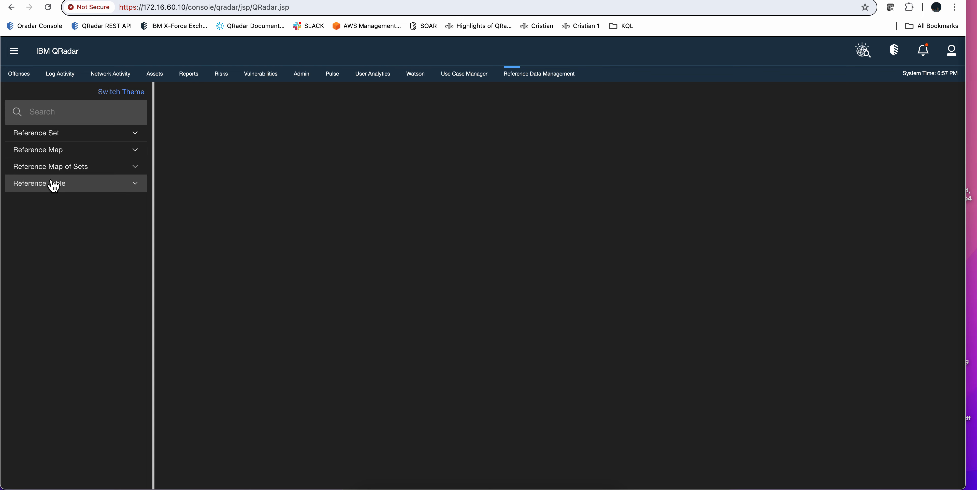
{"action": "left_click", "coordinate": [57, 141]}
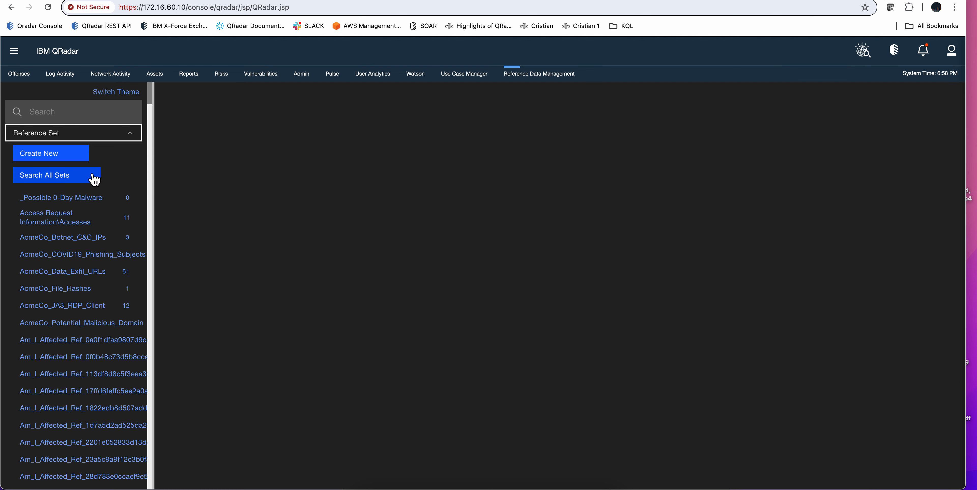
{"action": "left_click", "coordinate": [82, 135]}
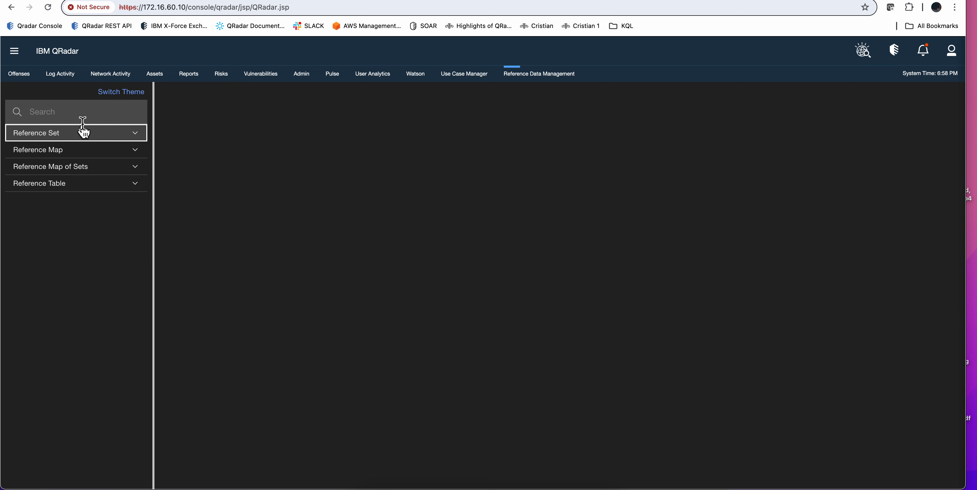
- Search the reference data for "azur" and examine the role values in the Azure Built in Roles reference set
{"action": "left_click", "coordinate": [78, 110]}
{"action": "type", "text": "azur"}
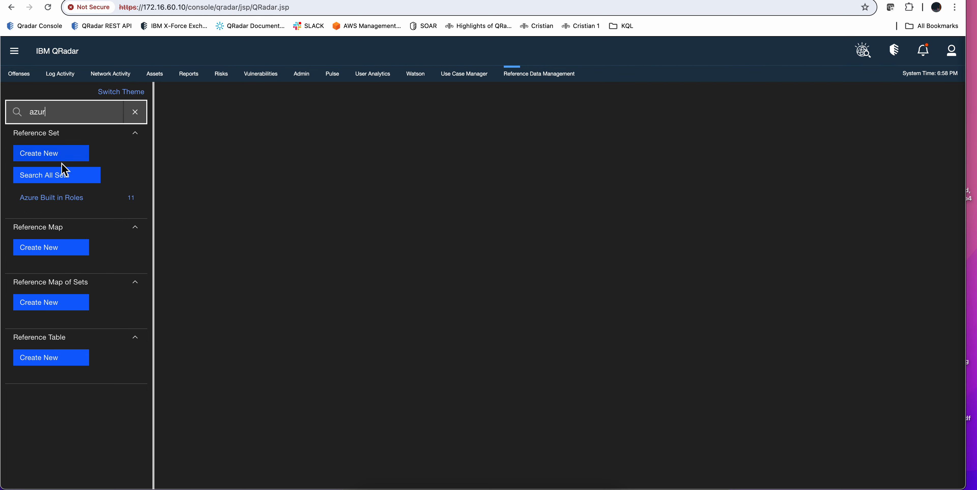
{"action": "left_click", "coordinate": [62, 203]}
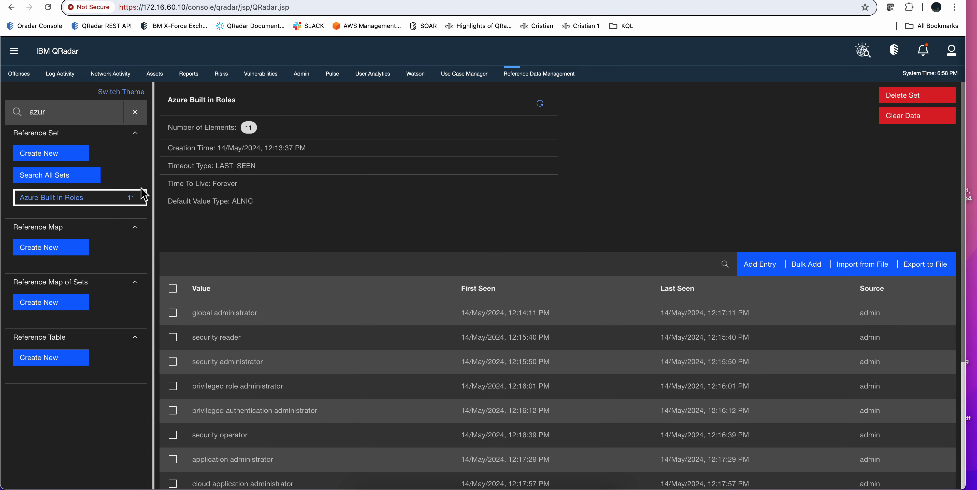
{"action": "scroll", "coordinate": [271, 268], "scroll_direction": "down", "scroll_amount": 5}
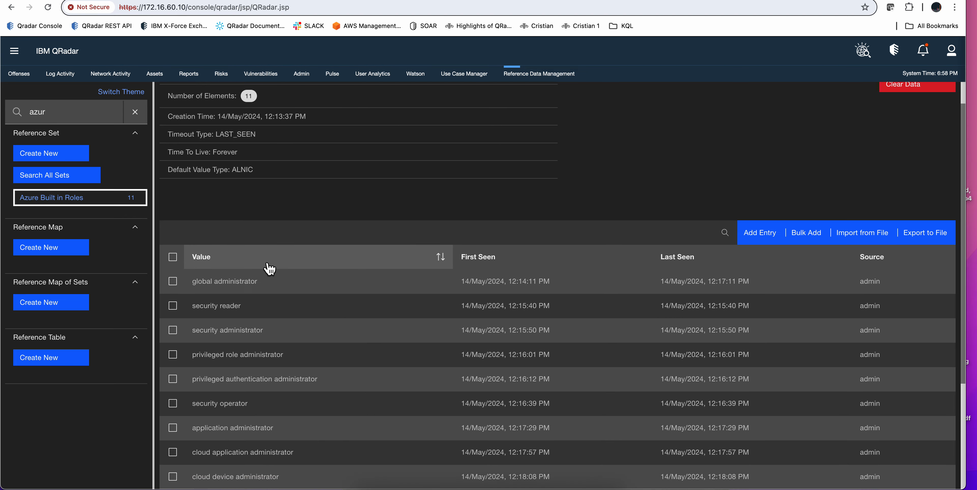
{"action": "scroll", "coordinate": [271, 276], "scroll_direction": "down", "scroll_amount": 2}
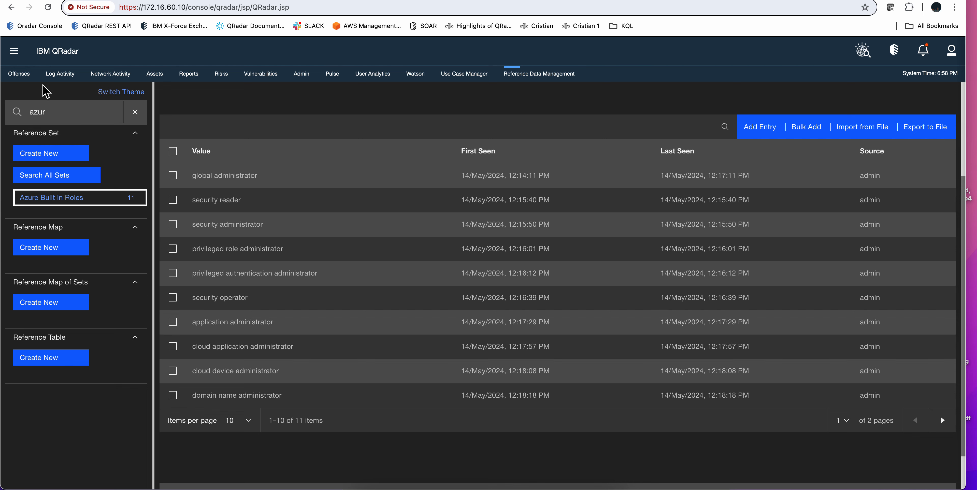
- Return to offense 477, open its list of events in a widened window, and sort the events by username
{"action": "left_click", "coordinate": [22, 79]}
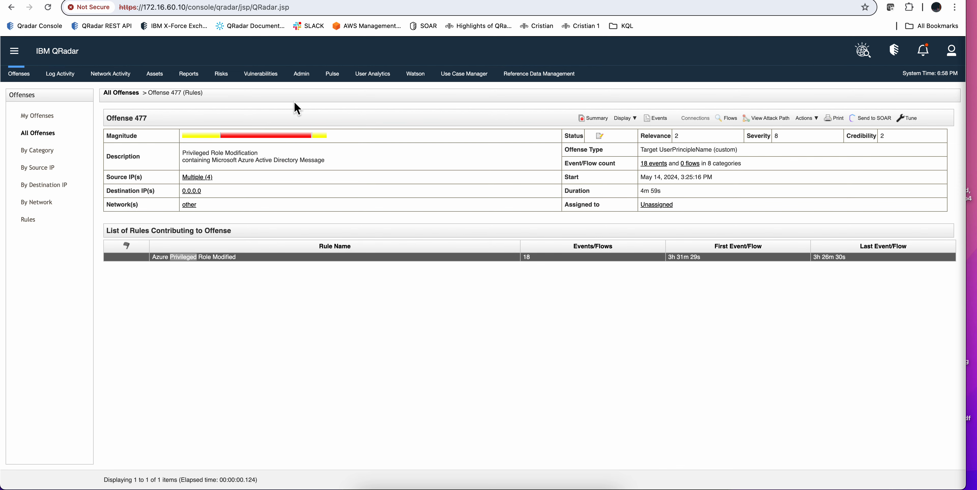
{"action": "left_click", "coordinate": [653, 163]}
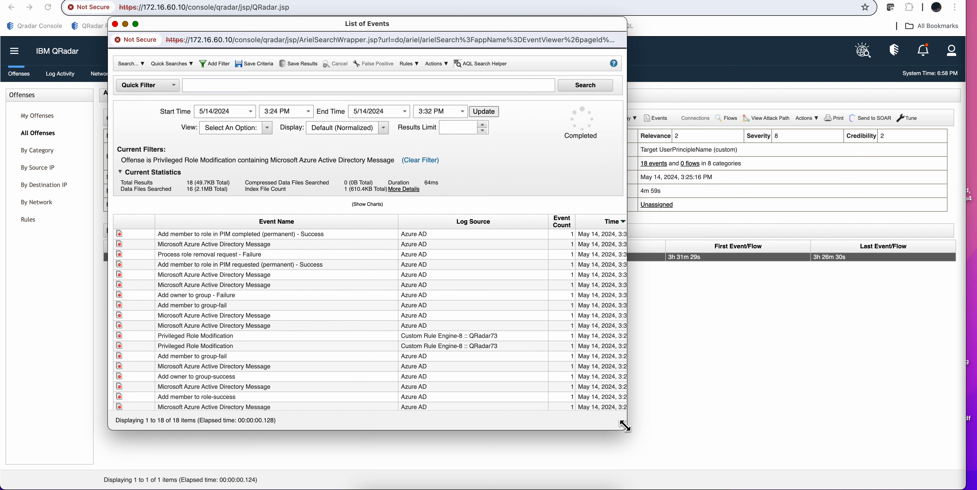
{"action": "left_click_drag", "start_coordinate": [624, 426], "coordinate": [974, 353]}
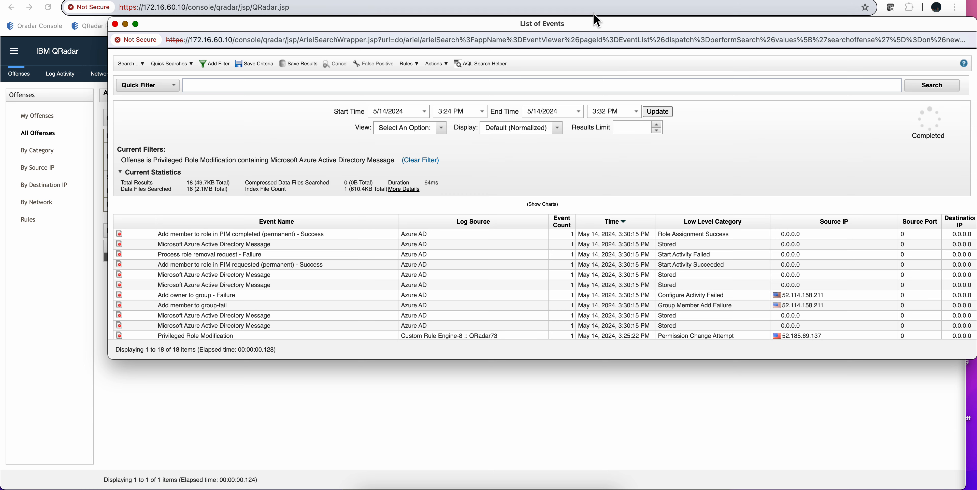
{"action": "left_click_drag", "start_coordinate": [596, 20], "coordinate": [496, 13]}
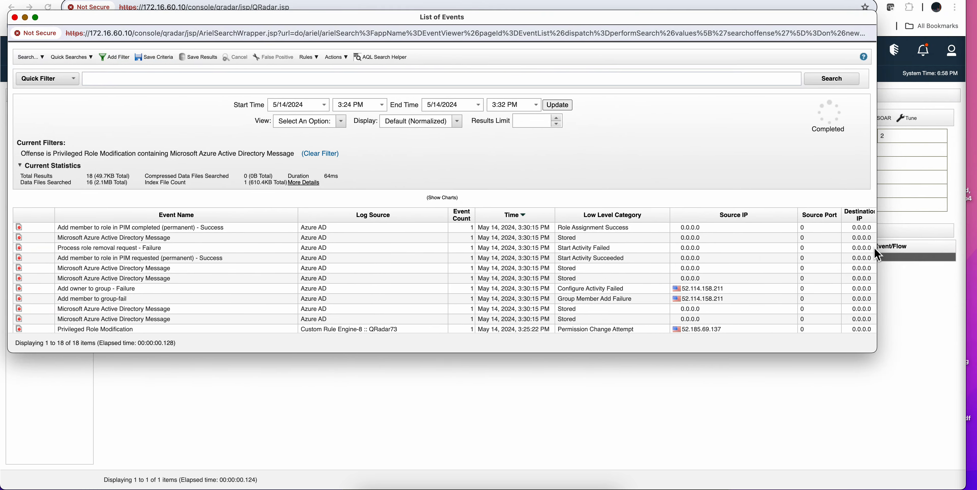
{"action": "left_click_drag", "start_coordinate": [876, 352], "coordinate": [967, 335]}
{"action": "left_click", "coordinate": [956, 217]}
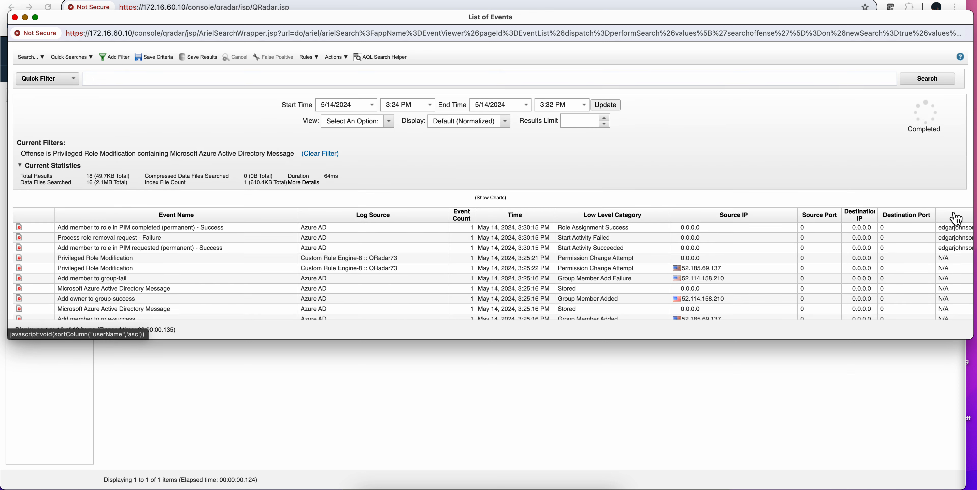
- Examine the properties and payload of the "Add member to role in PIM requested (permanent) - Success" event, and return to the event list
{"action": "double_click", "coordinate": [163, 249]}
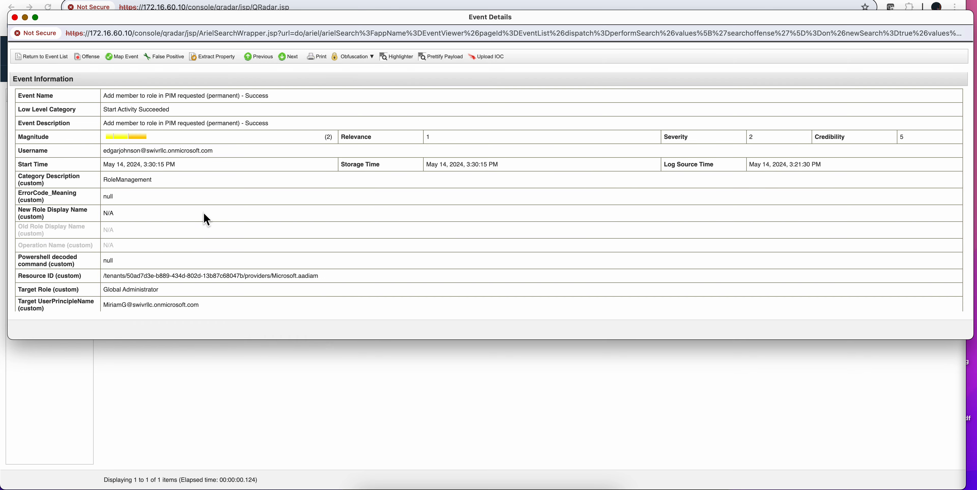
{"action": "scroll", "coordinate": [204, 214], "scroll_direction": "down", "scroll_amount": 2}
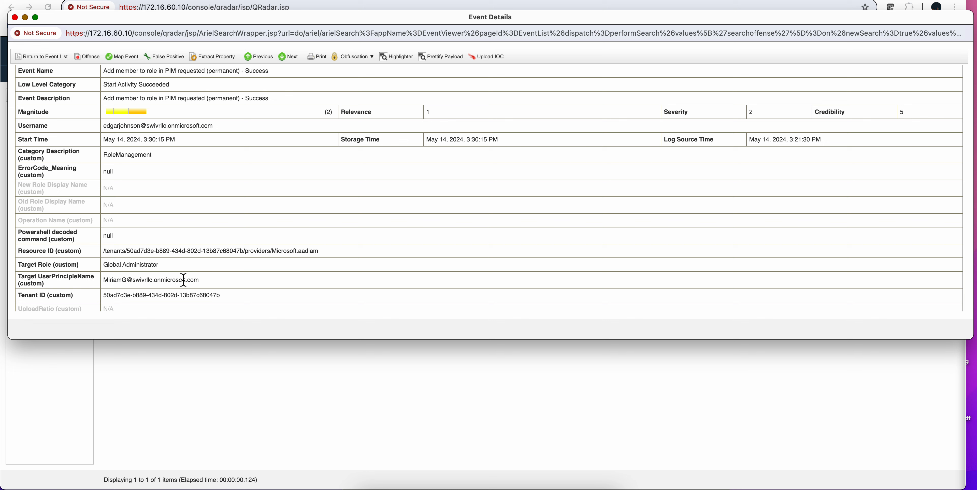
{"action": "scroll", "coordinate": [297, 232], "scroll_direction": "down", "scroll_amount": 15}
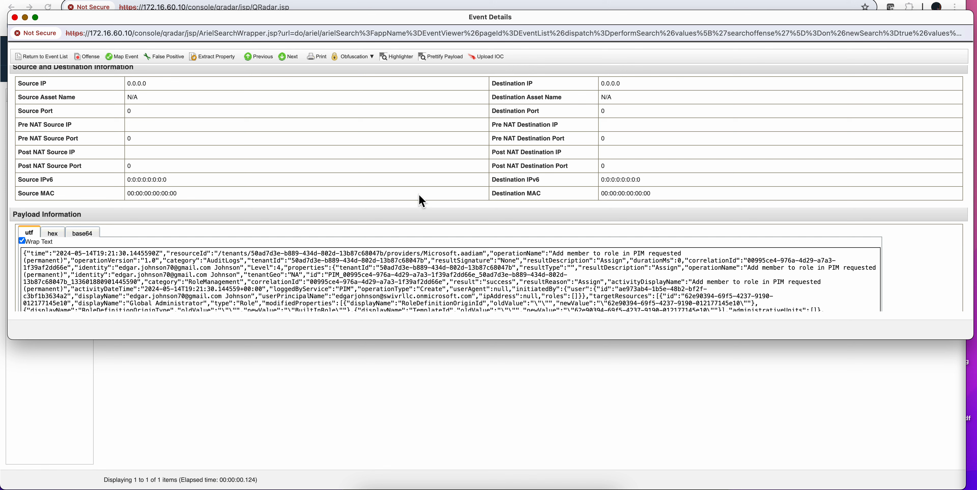
{"action": "left_click", "coordinate": [55, 61]}
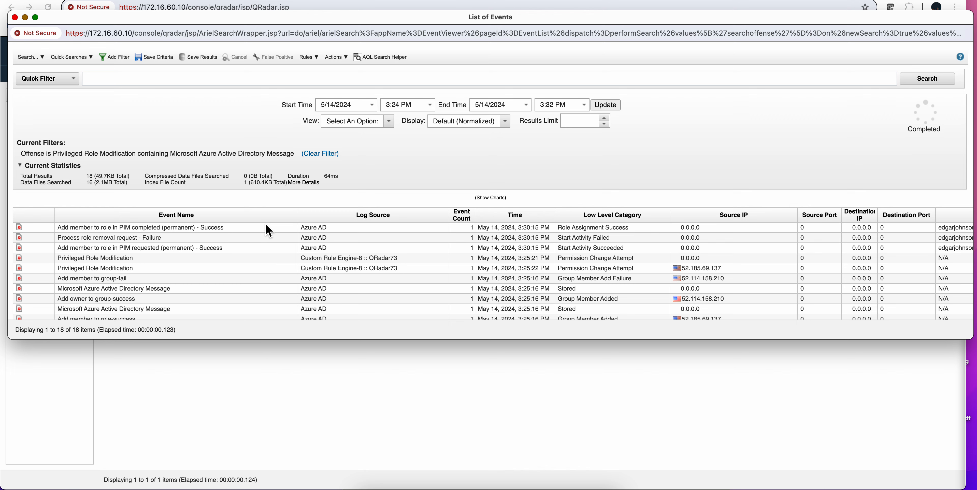
{"action": "scroll", "coordinate": [266, 228], "scroll_direction": "down", "scroll_amount": 5}
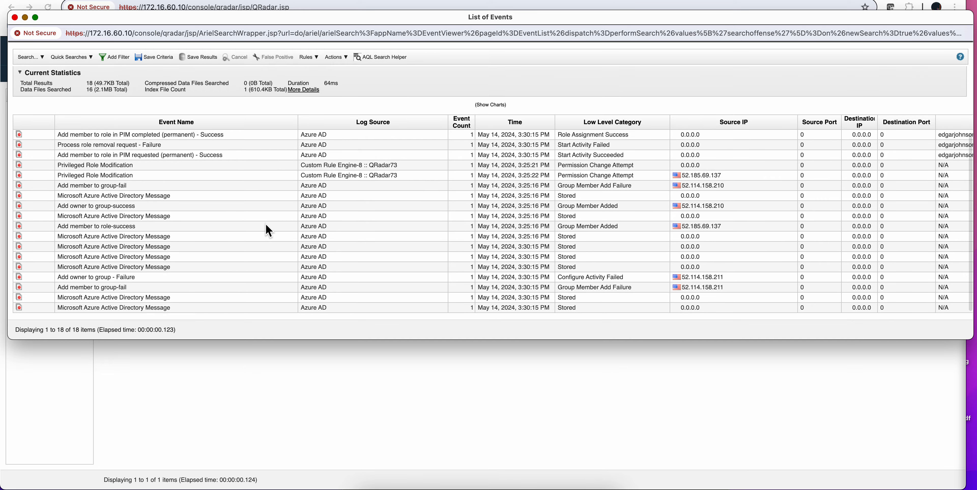
{"action": "scroll", "coordinate": [266, 227], "scroll_direction": "up", "scroll_amount": 5}
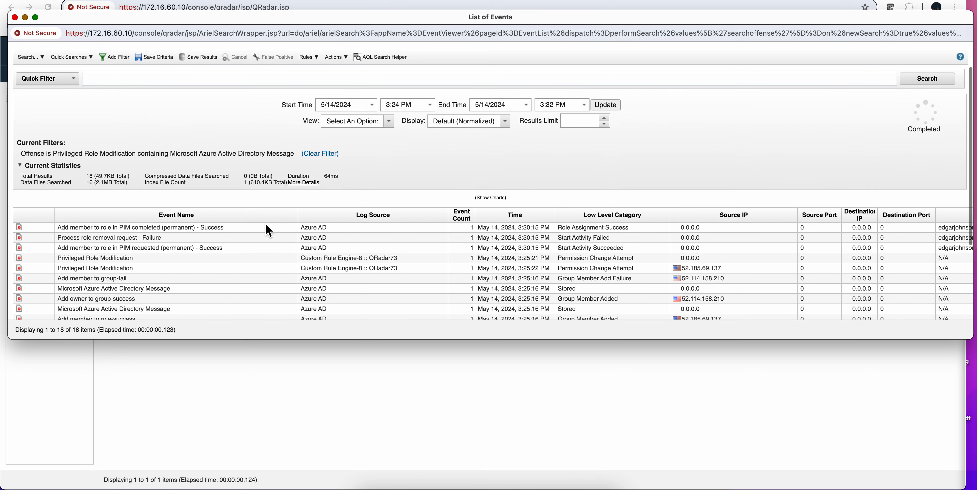